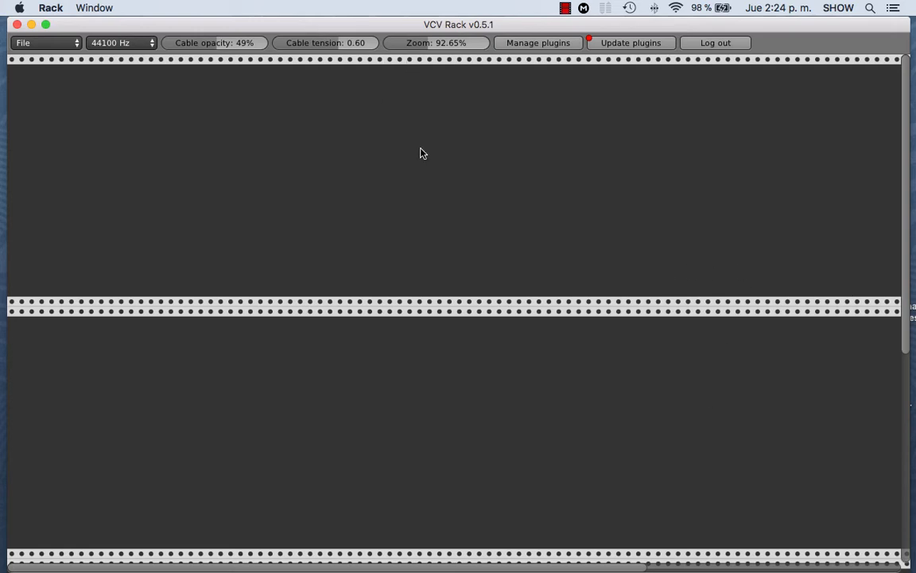
# Step: Add Core's Audio Interface module at the right end of the upper row and set its audio device to Built-in Output
pyautogui.rightClick(347, 153)
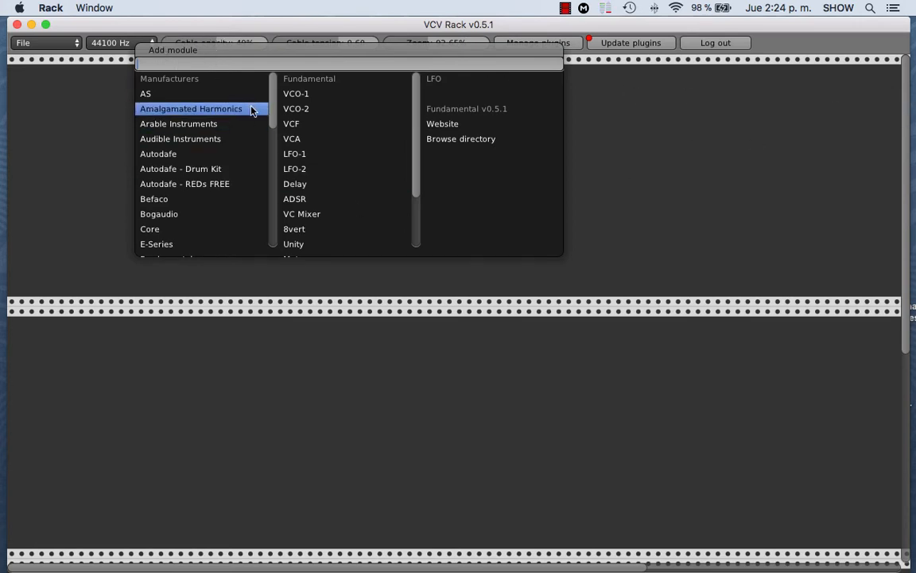
pyautogui.scroll(-2, 272, 103)
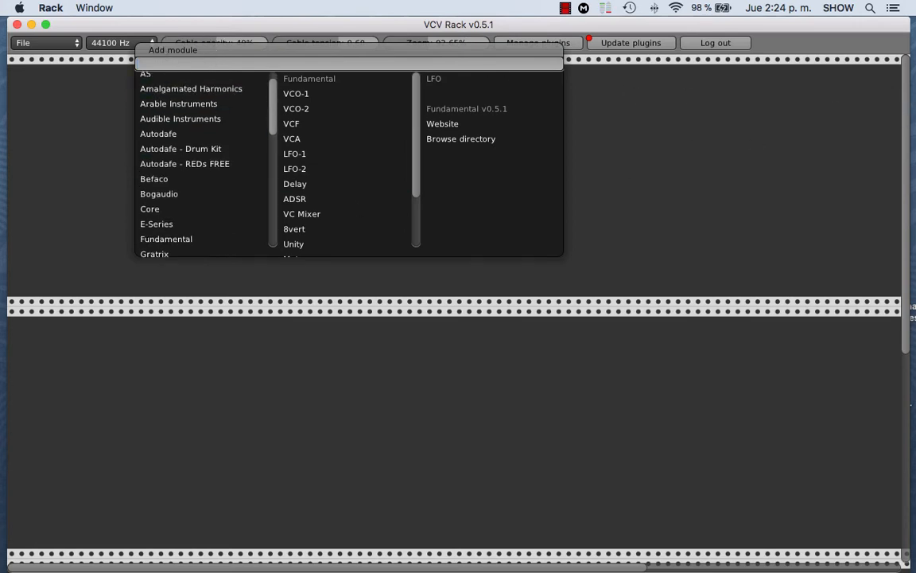
pyautogui.click(165, 203)
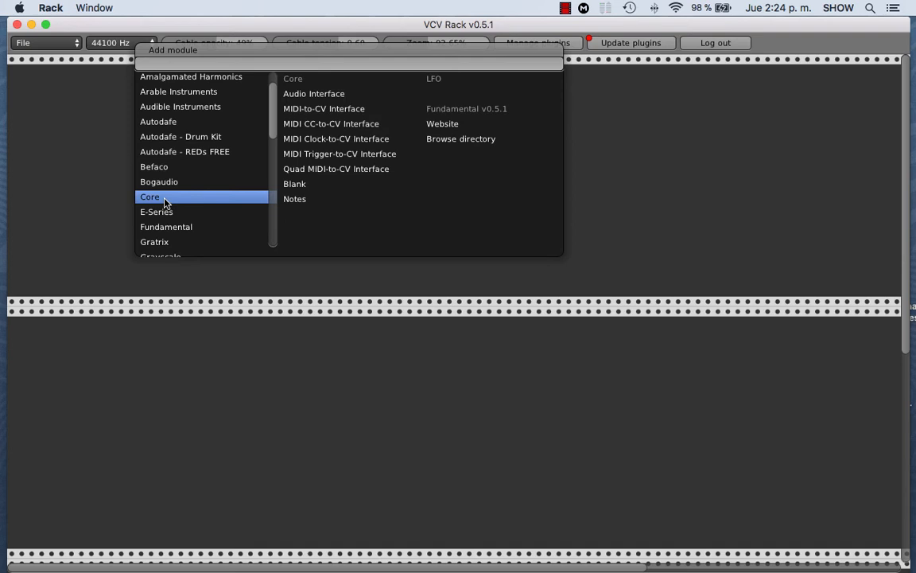
pyautogui.click(315, 95)
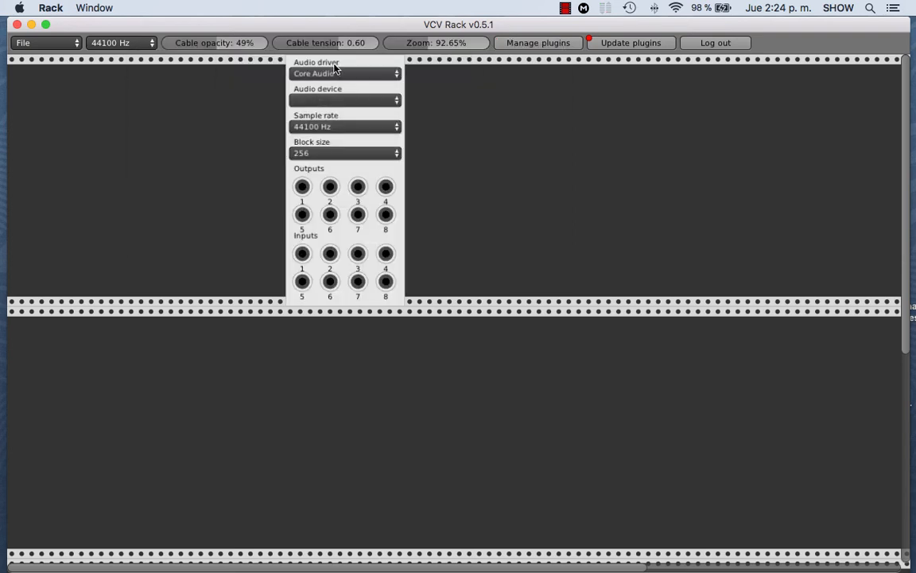
pyautogui.moveTo(300, 56); pyautogui.dragTo(832, 74)
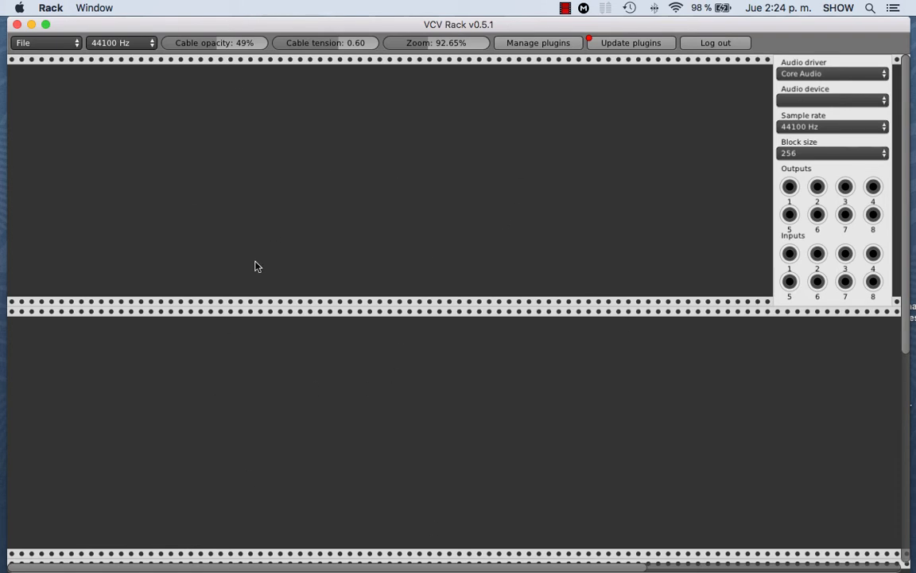
pyautogui.click(798, 101)
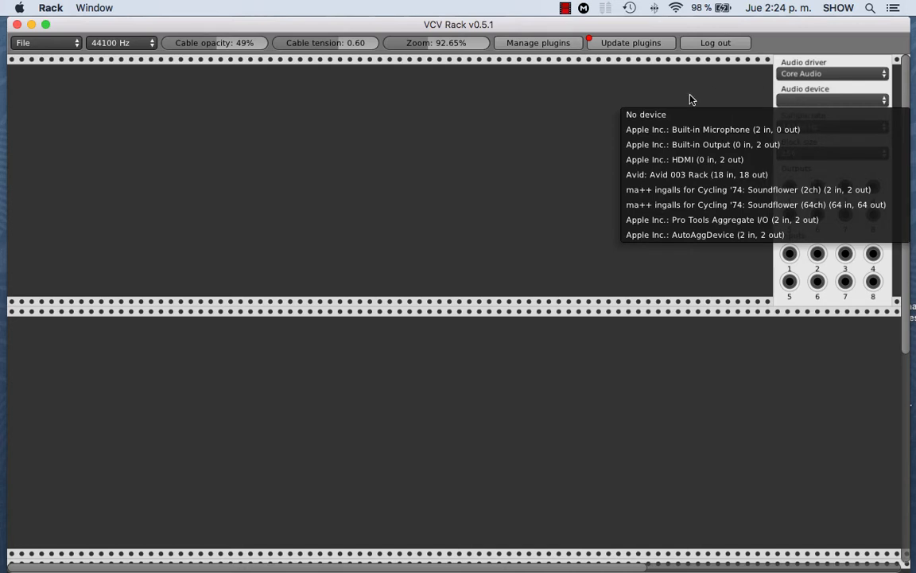
pyautogui.click(680, 147)
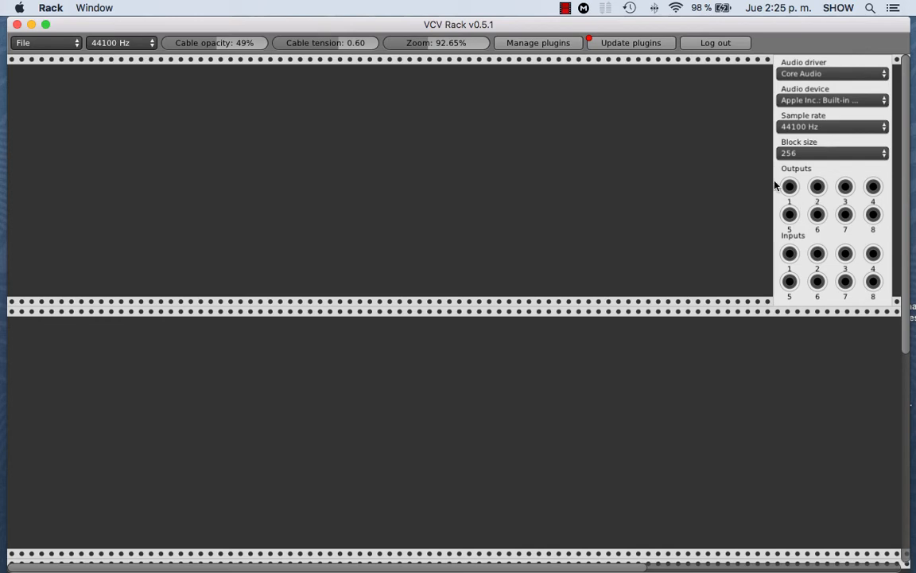
# Step: Add a Fundamental VCO-1 module at the left end of the upper row
pyautogui.rightClick(62, 105)
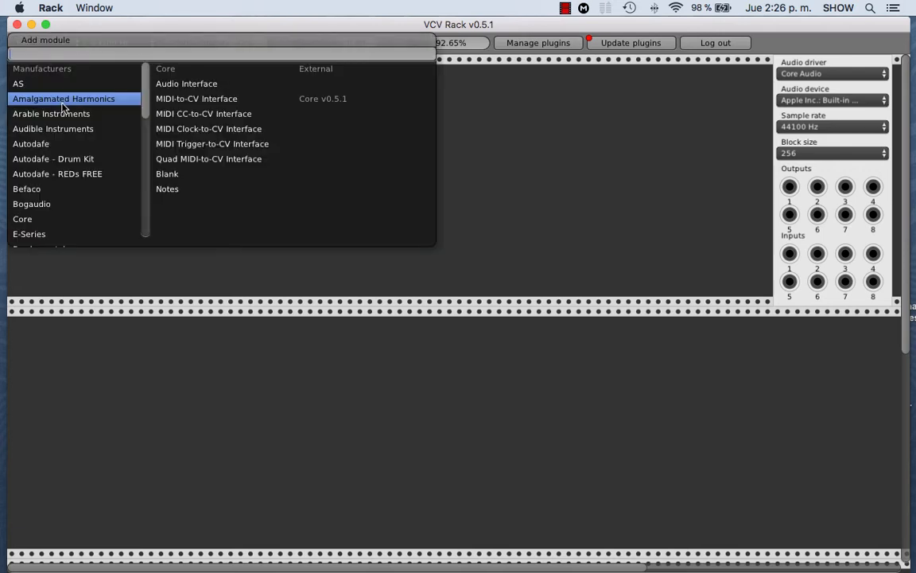
pyautogui.scroll(-5, 68, 151)
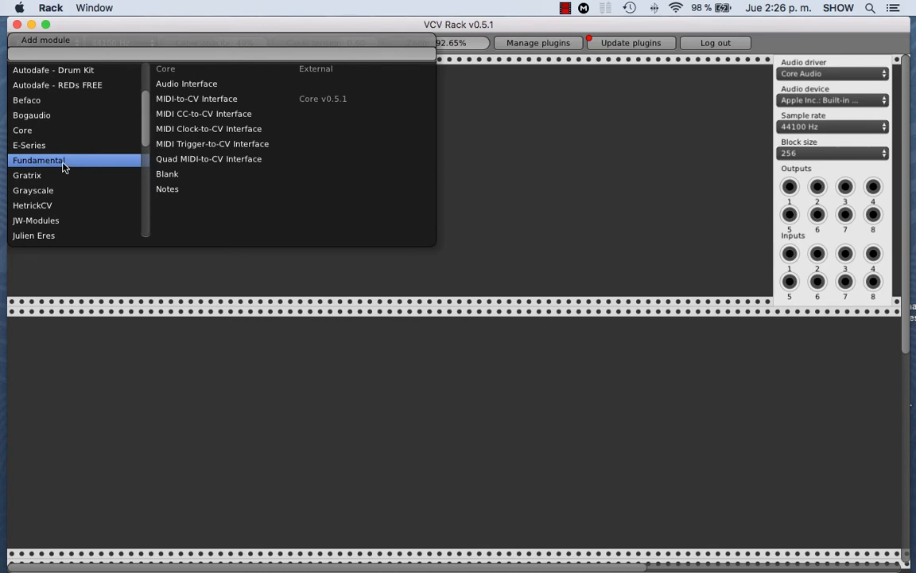
pyautogui.click(63, 162)
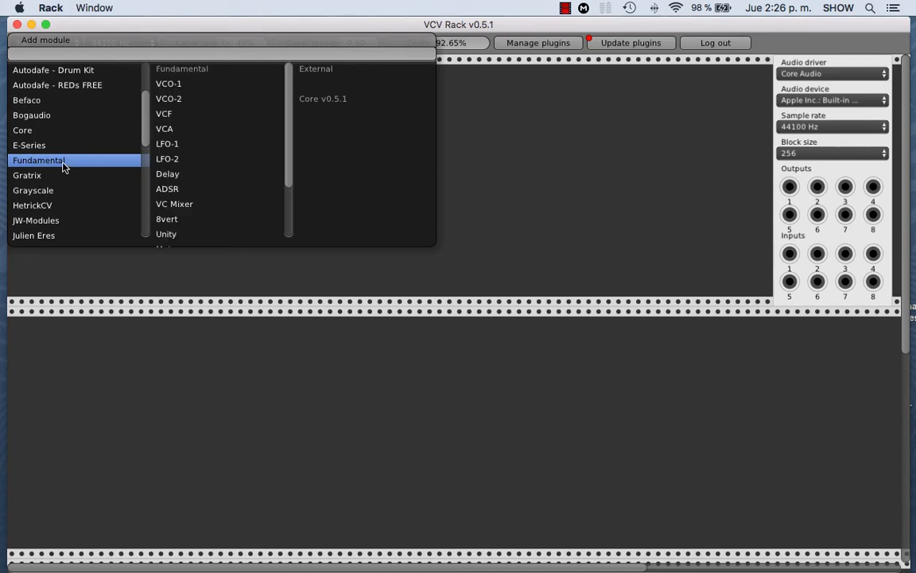
pyautogui.click(168, 85)
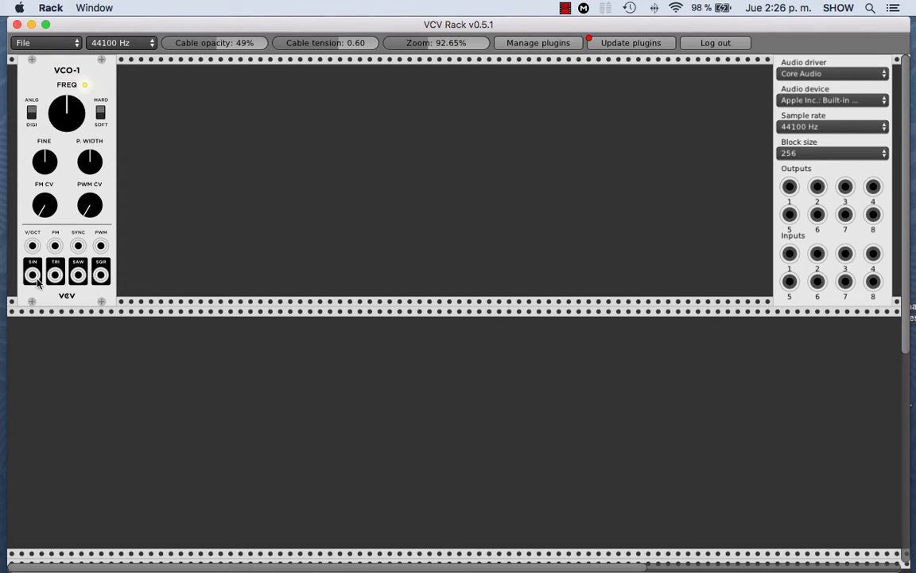
# Step: Try VCO-1's SIN output on audio output 1, move the cable to output 2, and unplug it
pyautogui.moveTo(32, 275)
pyautogui.mouseDown()
pyautogui.moveTo(119, 333)
pyautogui.moveTo(407, 355)
pyautogui.moveTo(579, 316)
pyautogui.moveTo(789, 188)
pyautogui.mouseUp()
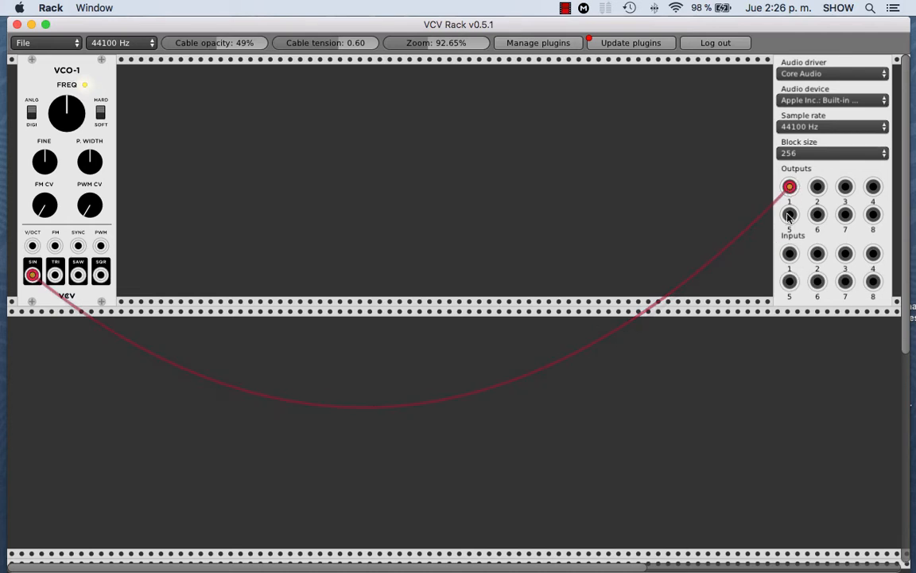
pyautogui.moveTo(789, 188); pyautogui.dragTo(819, 189)
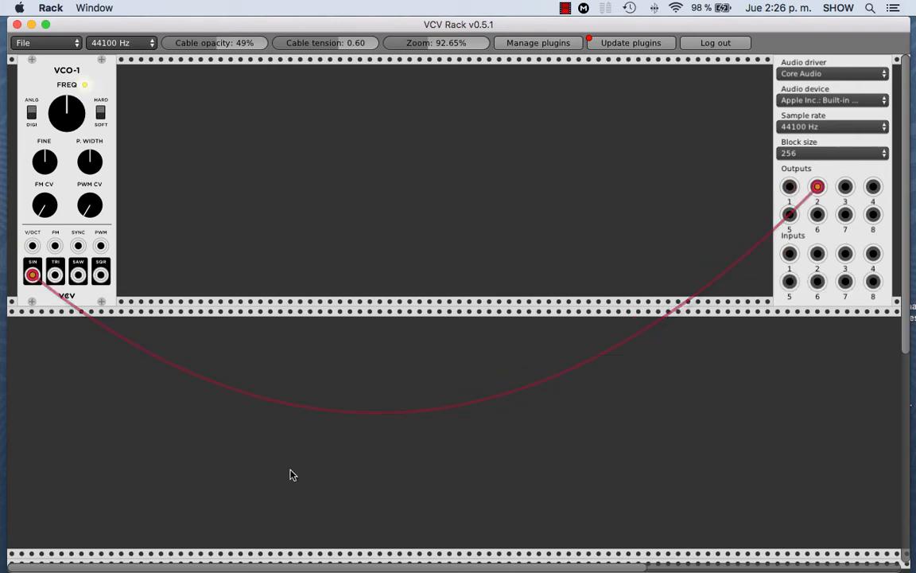
pyautogui.rightClick(818, 188)
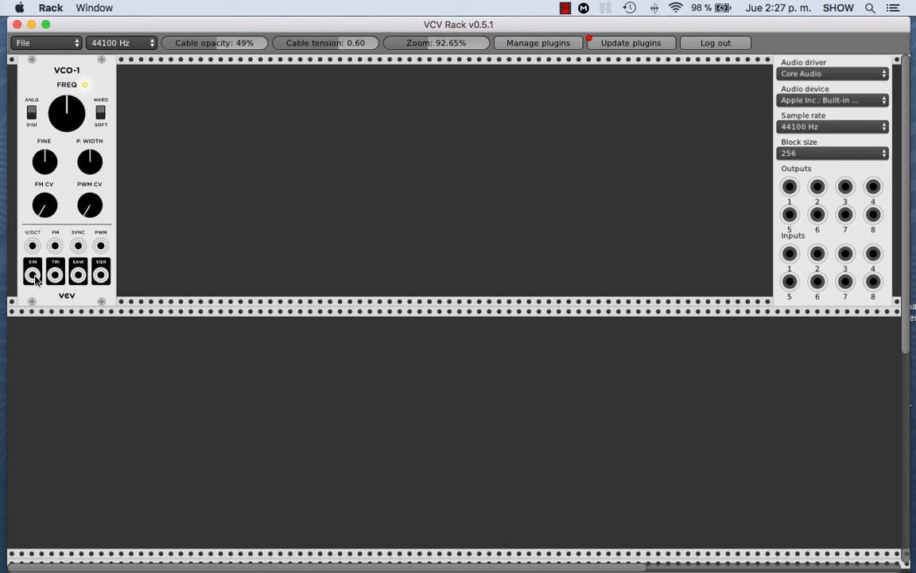
# Step: Patch VCO-1's SIN output to audio outputs 1 and 2 with two cables, and remove both
pyautogui.moveTo(33, 276); pyautogui.dragTo(590, 193)
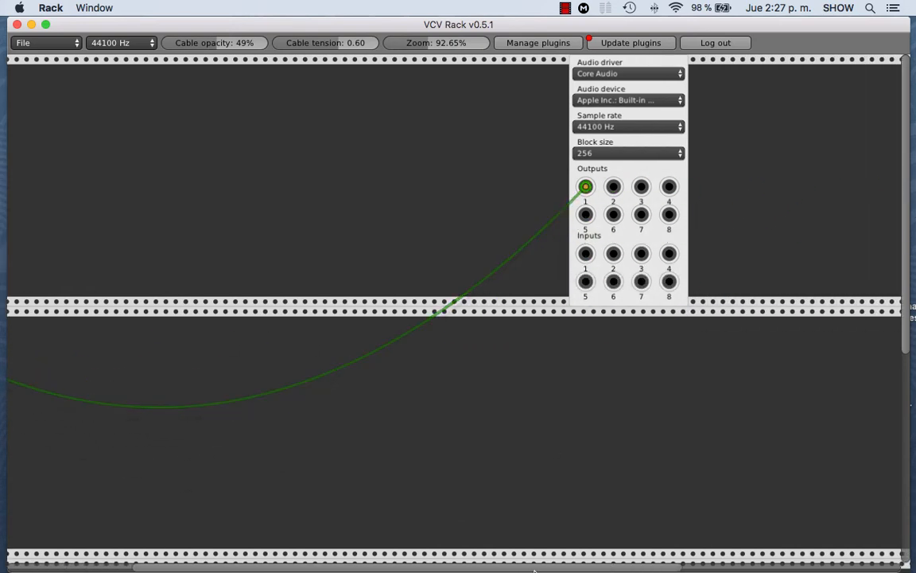
pyautogui.hscroll(-5, 446, 433)
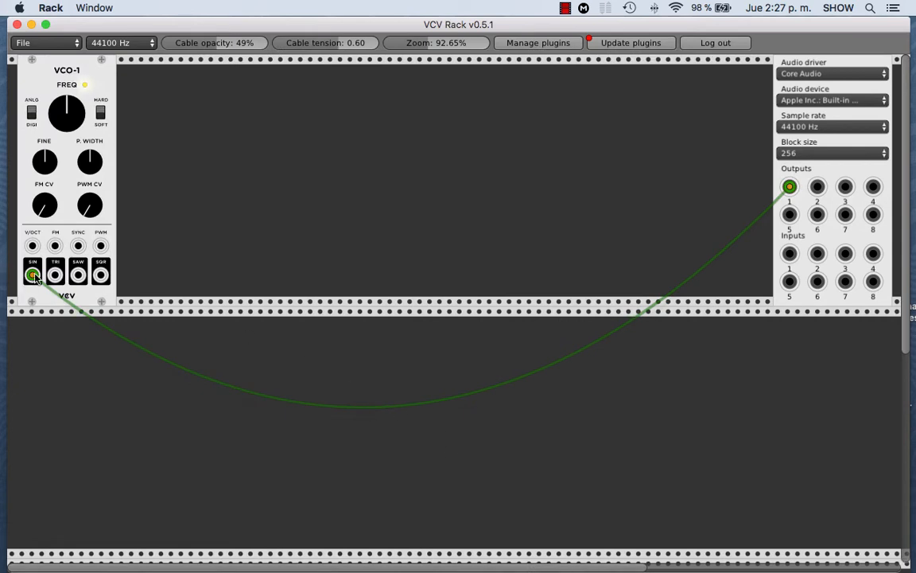
pyautogui.moveTo(31, 274); pyautogui.dragTo(817, 187)
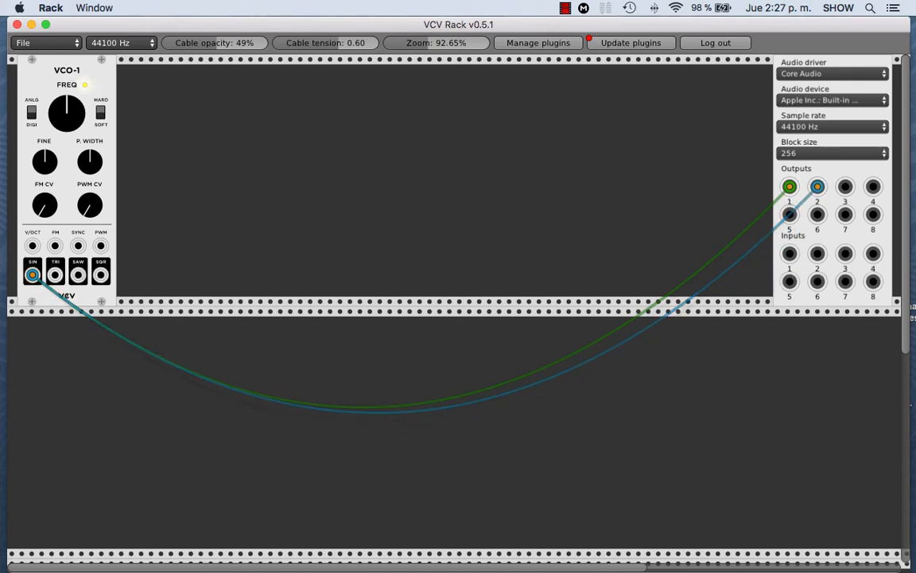
pyautogui.rightClick(32, 275)
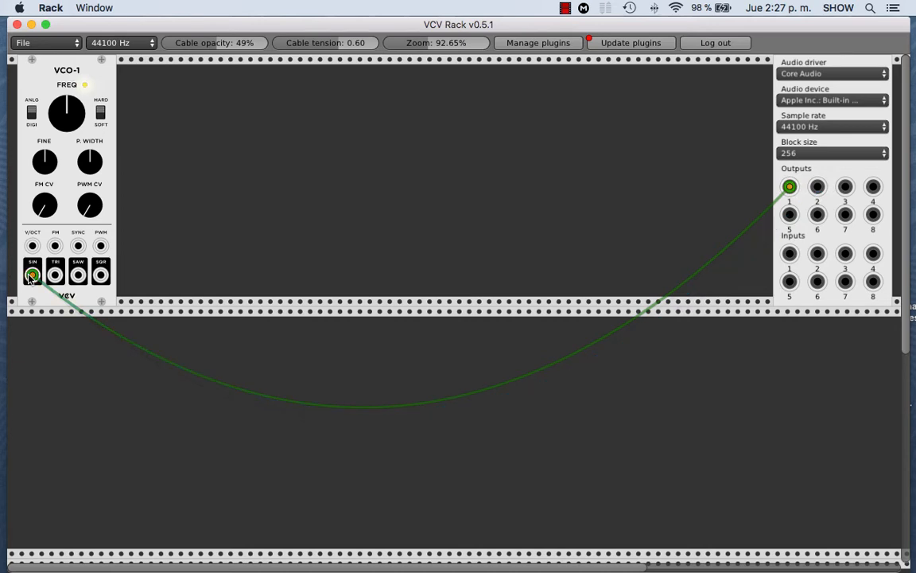
pyautogui.rightClick(32, 275)
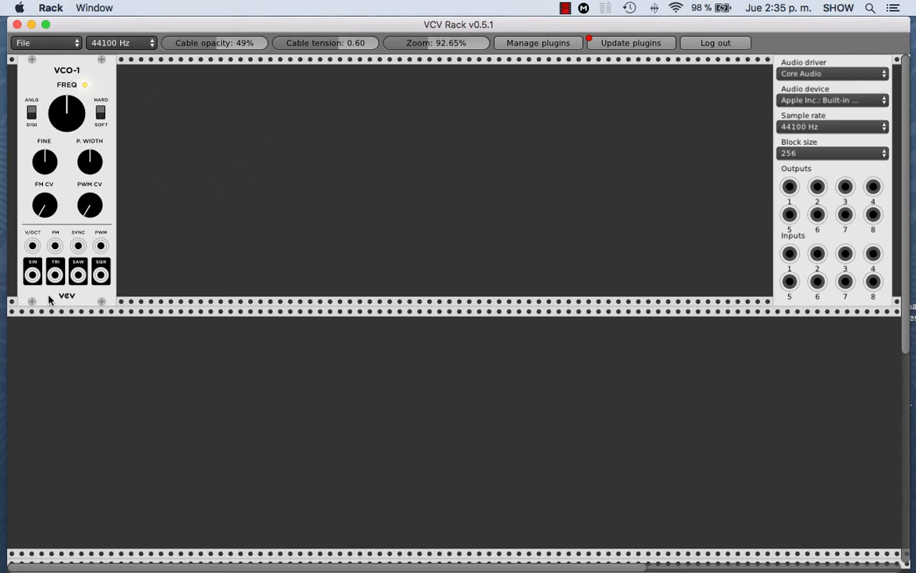
# Step: Add a Fundamental VCA module and place it just beside the Audio Interface
pyautogui.rightClick(479, 112)
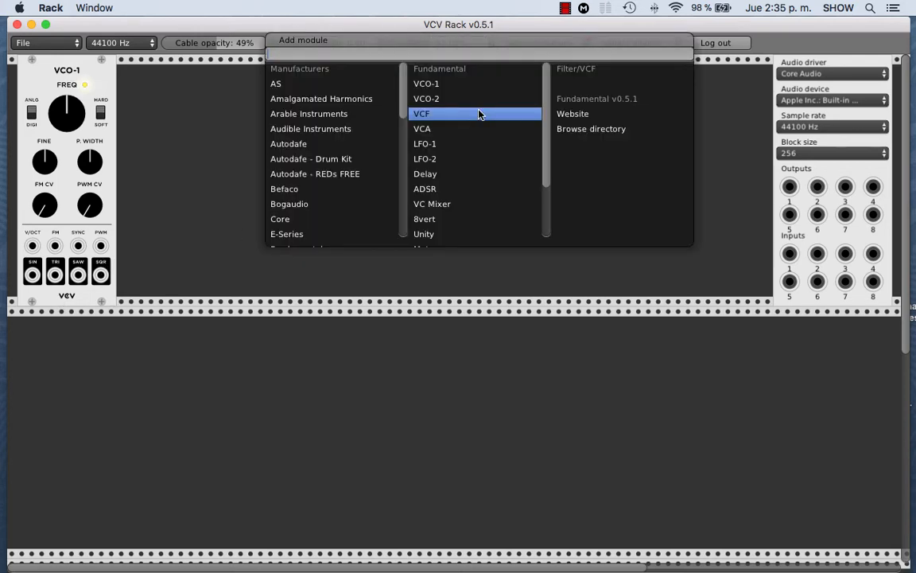
pyautogui.click(436, 131)
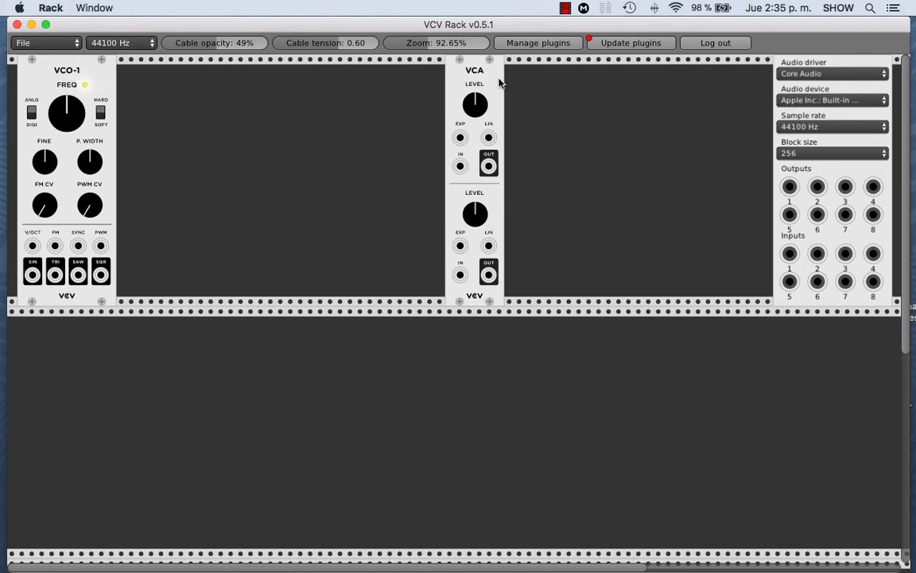
pyautogui.moveTo(500, 82); pyautogui.dragTo(749, 92)
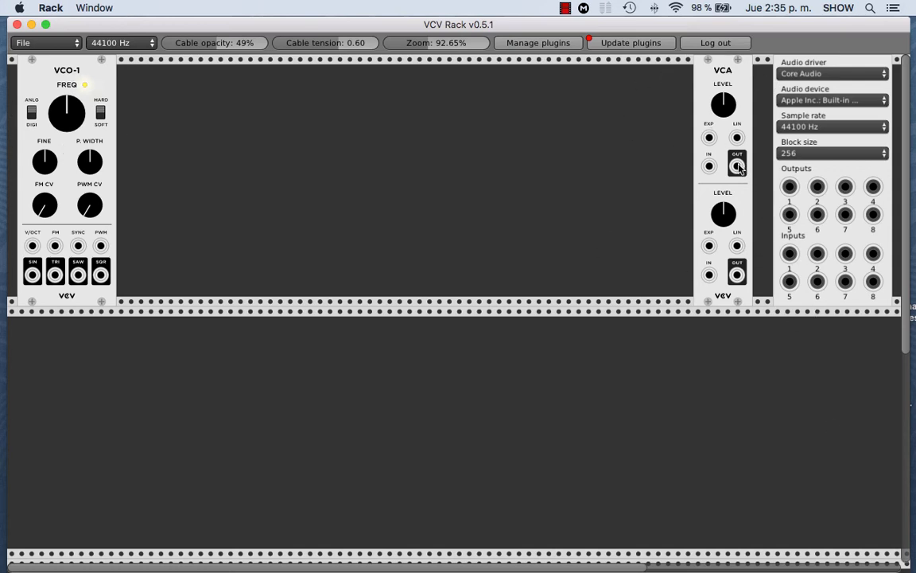
# Step: Patch the VCA's upper OUT to audio outputs 1 and 2, and VCO-1's SIN output to the upper IN
pyautogui.moveTo(737, 166); pyautogui.dragTo(789, 186)
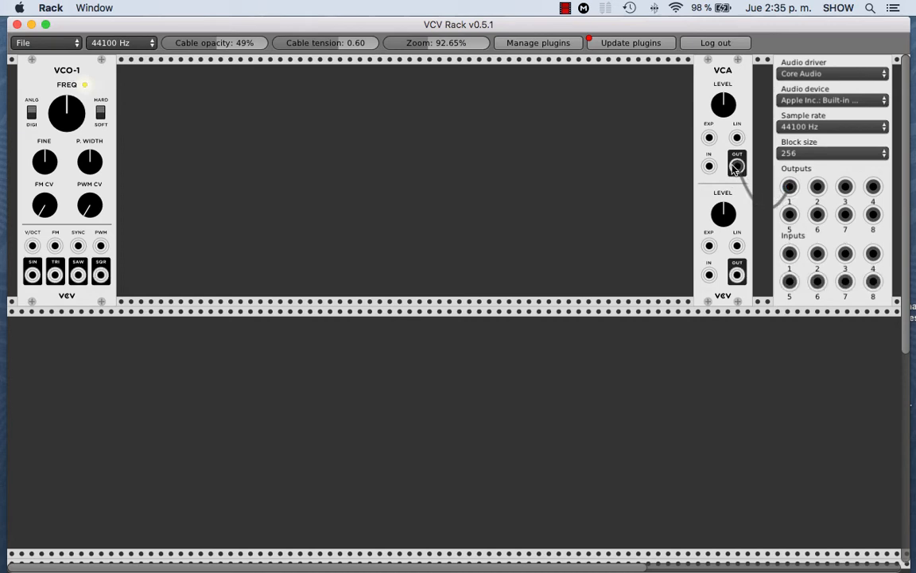
pyautogui.moveTo(738, 166); pyautogui.dragTo(817, 189)
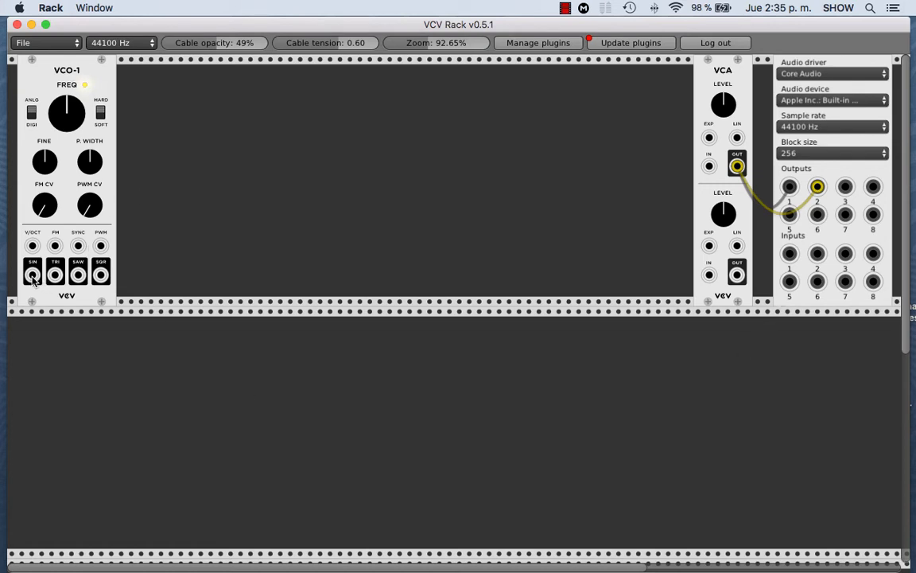
pyautogui.moveTo(32, 275); pyautogui.dragTo(709, 165)
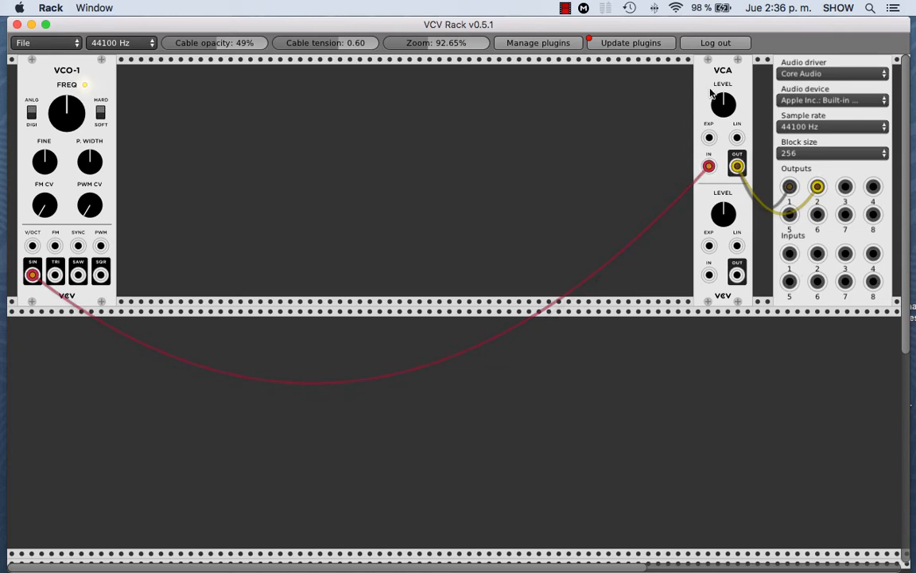
# Step: Lower the upper VCA level and move the oscillator cable in turn to the TRI, SQR and SAW outputs
pyautogui.moveTo(722, 103); pyautogui.dragTo(722, 143)
pyautogui.moveTo(33, 275); pyautogui.dragTo(54, 276)
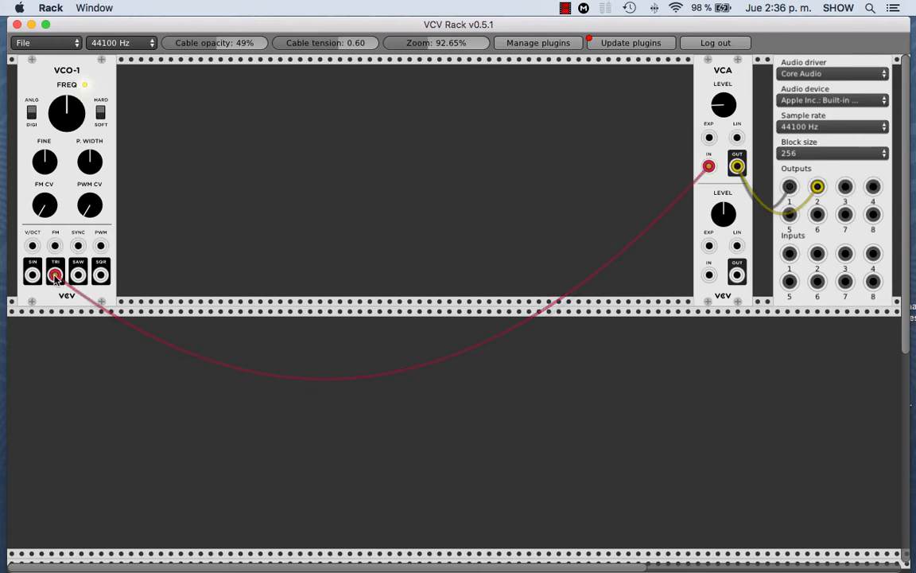
pyautogui.moveTo(55, 277); pyautogui.dragTo(106, 280)
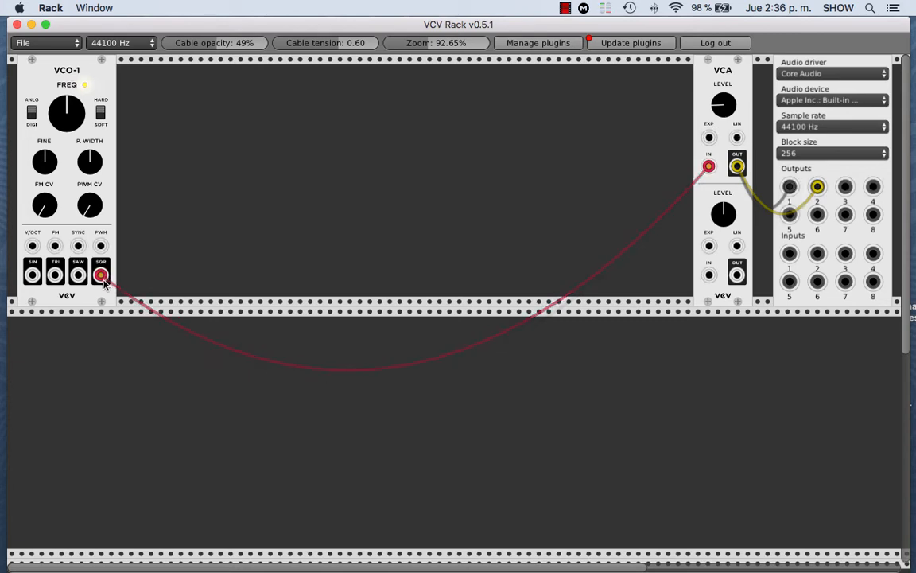
pyautogui.moveTo(102, 277); pyautogui.dragTo(78, 280)
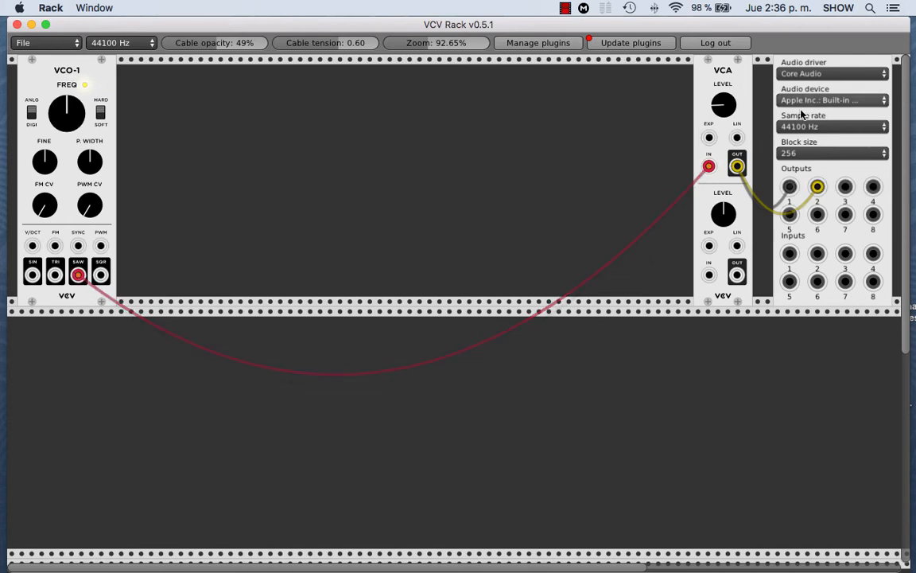
# Step: Lower the upper VCA level further and try VCO-1's FREQ and FINE knobs
pyautogui.moveTo(724, 108); pyautogui.dragTo(724, 118)
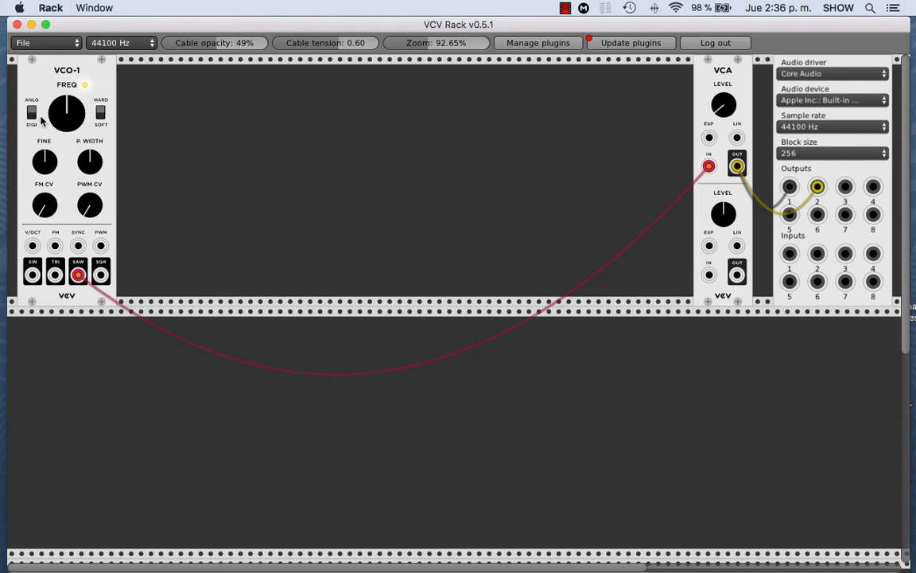
pyautogui.moveTo(62, 110)
pyautogui.mouseDown()
pyautogui.moveTo(62, 159)
pyautogui.moveTo(62, 61)
pyautogui.moveTo(63, 110)
pyautogui.mouseUp()
pyautogui.moveTo(45, 163)
pyautogui.mouseDown()
pyautogui.moveTo(45, 191)
pyautogui.moveTo(45, 151)
pyautogui.moveTo(45, 170)
pyautogui.mouseUp()
# Step: Move the oscillator cable to VCO-1's SQR output and try its pulse width, finishing with the upper VCA level at minimum
pyautogui.moveTo(78, 274); pyautogui.dragTo(100, 274)
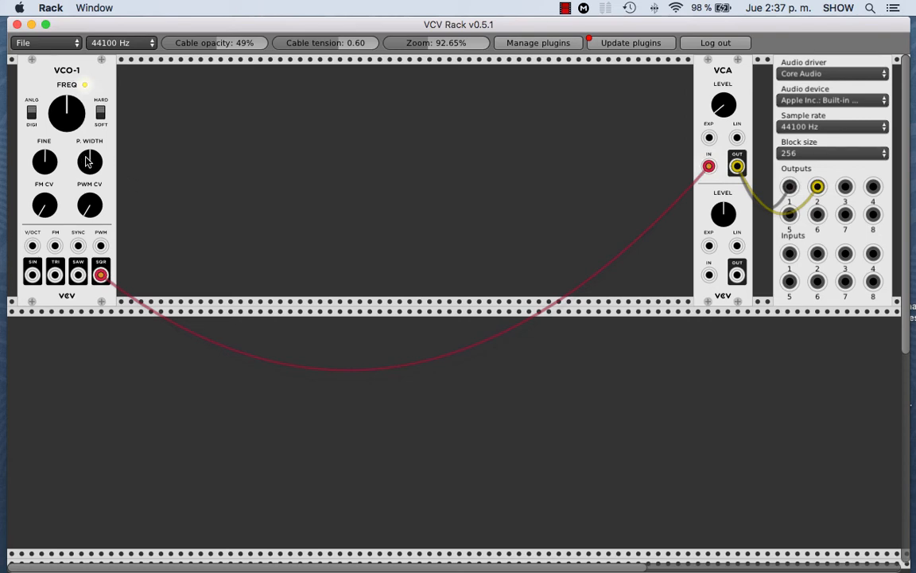
pyautogui.moveTo(87, 161)
pyautogui.mouseDown()
pyautogui.moveTo(88, 182)
pyautogui.moveTo(89, 129)
pyautogui.moveTo(89, 172)
pyautogui.mouseUp()
pyautogui.moveTo(723, 104); pyautogui.dragTo(724, 127)
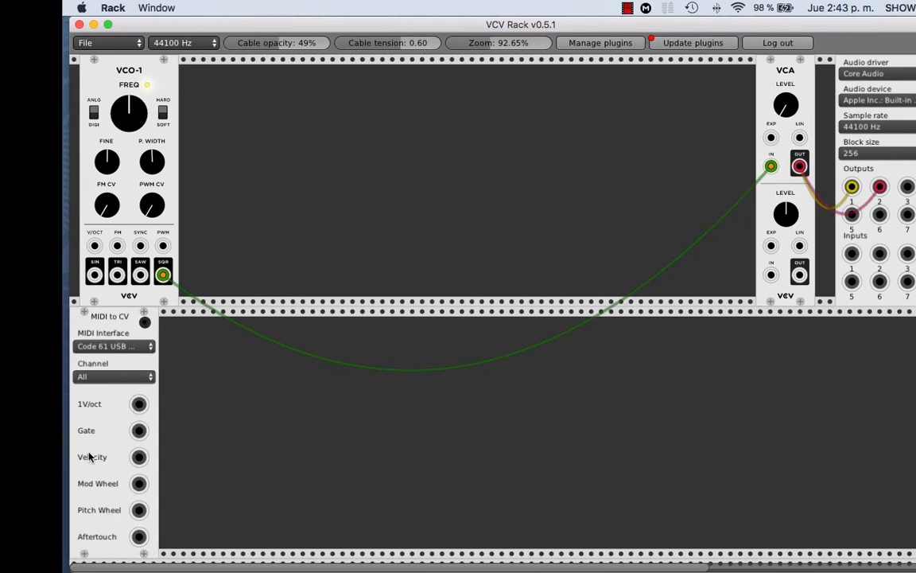
# Step: Look up the MIDI-to-CV Interface among the Core modules without adding another one
pyautogui.rightClick(180, 354)
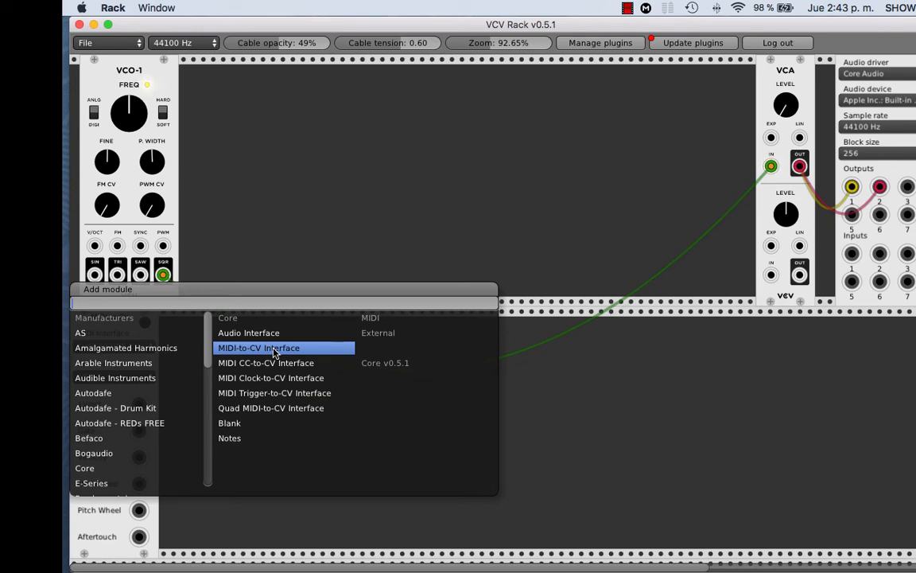
pyautogui.click(566, 405)
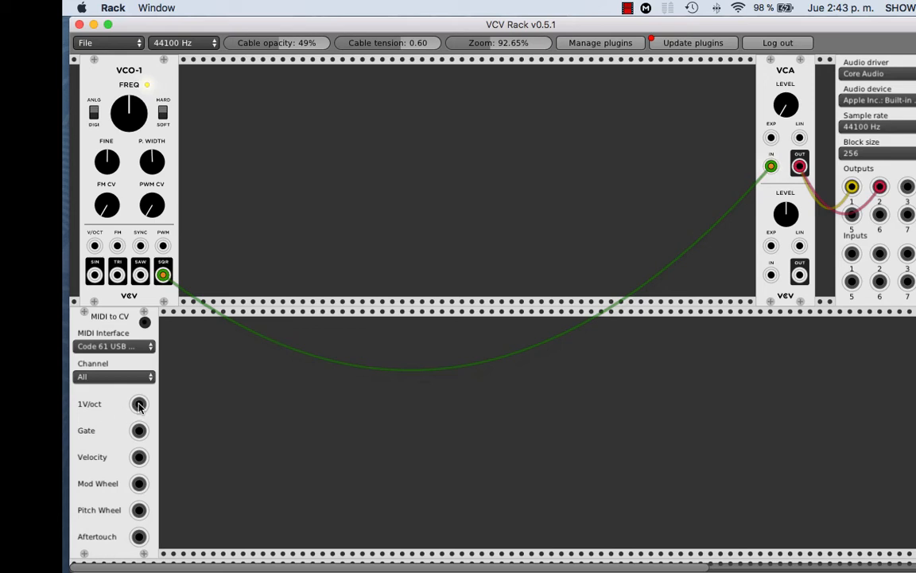
# Step: Patch the MIDI to CV module's 1V/oct output to VCO-1's V/OCT input
pyautogui.moveTo(139, 405); pyautogui.dragTo(94, 247)
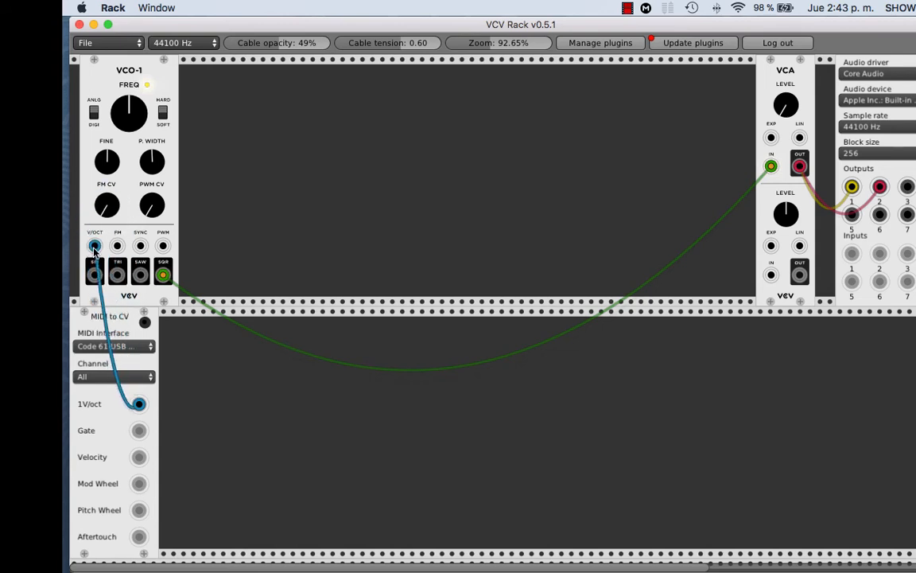
pyautogui.moveTo(93, 247); pyautogui.dragTo(94, 247)
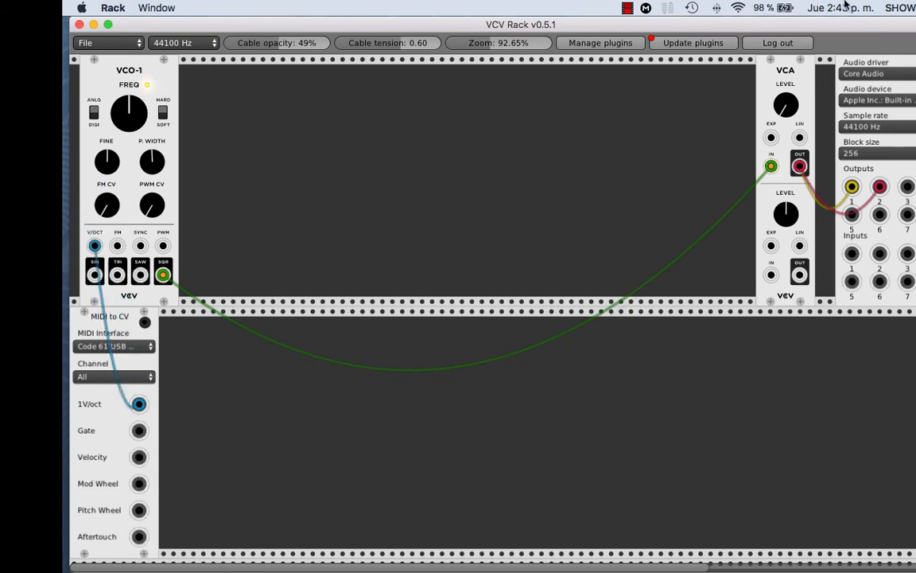
# Step: Try raising the upper VCA level several times, returning it to minimum
pyautogui.moveTo(787, 110); pyautogui.dragTo(786, 99)
pyautogui.moveTo(786, 105); pyautogui.dragTo(786, 79)
pyautogui.moveTo(786, 109); pyautogui.dragTo(786, 80)
pyautogui.moveTo(785, 105); pyautogui.dragTo(785, 78)
# Step: Add the Fundamental ADSR module and place it in the upper row, a short gap before the VCA
pyautogui.rightClick(442, 119)
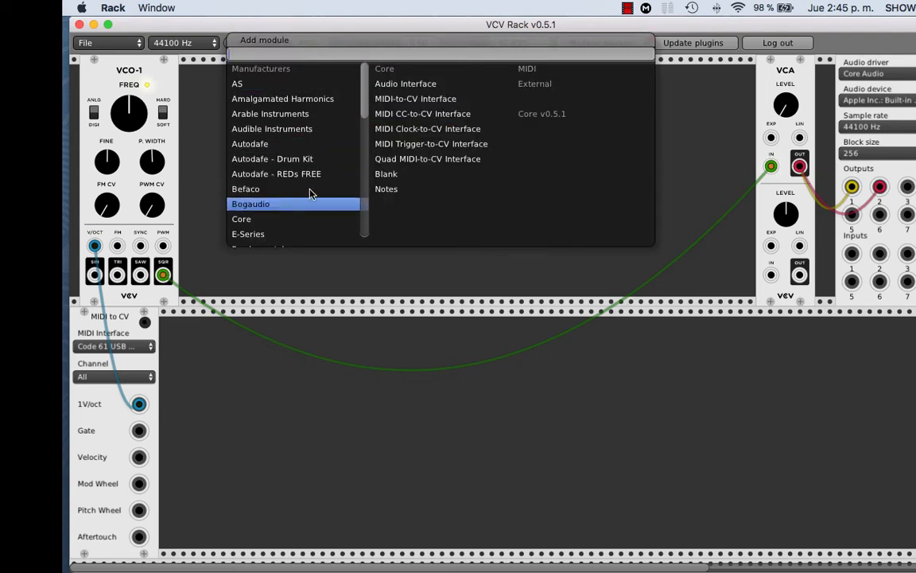
pyautogui.scroll(-4, 318, 119)
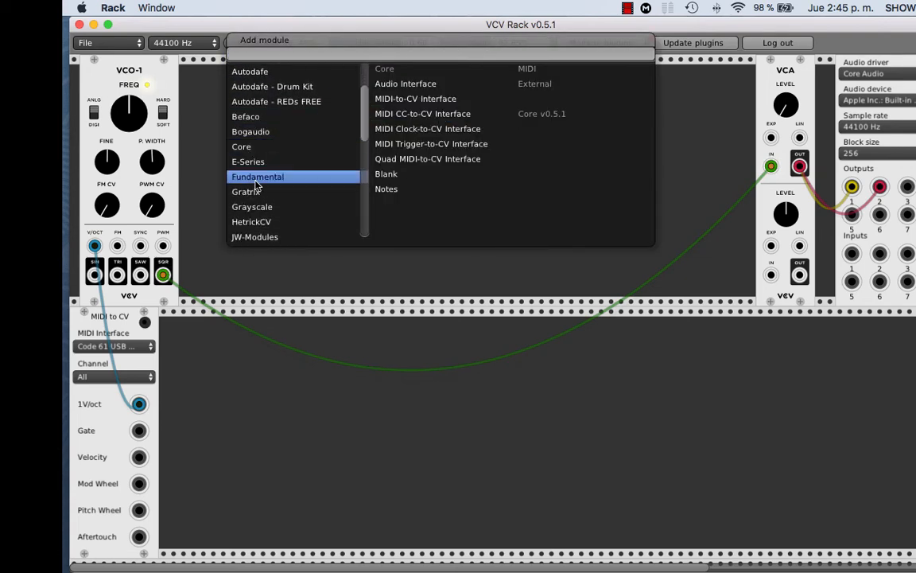
pyautogui.click(256, 179)
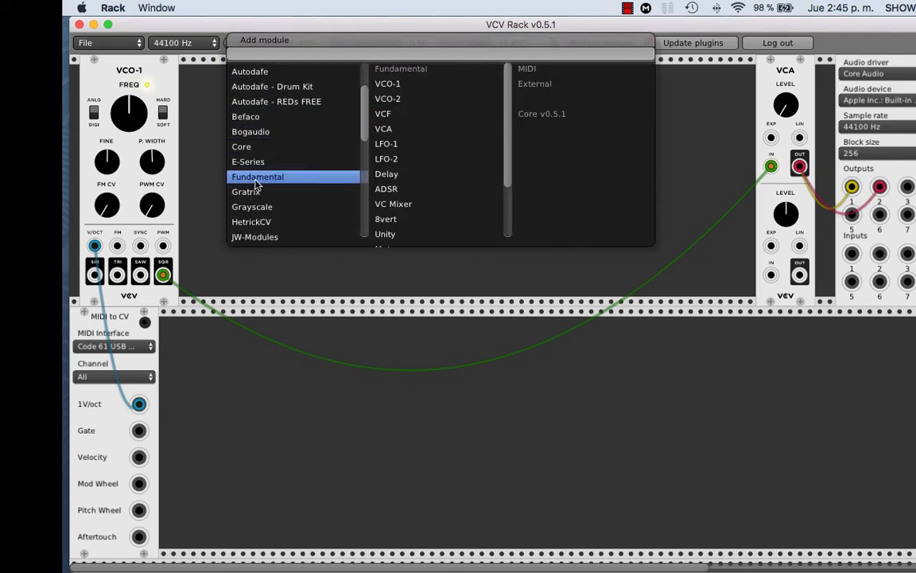
pyautogui.click(393, 190)
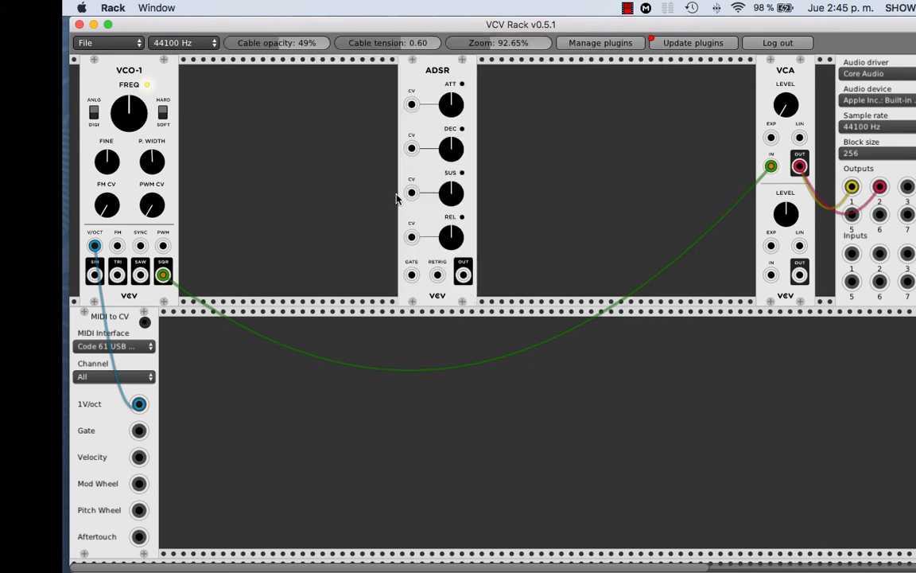
pyautogui.moveTo(432, 84); pyautogui.dragTo(670, 89)
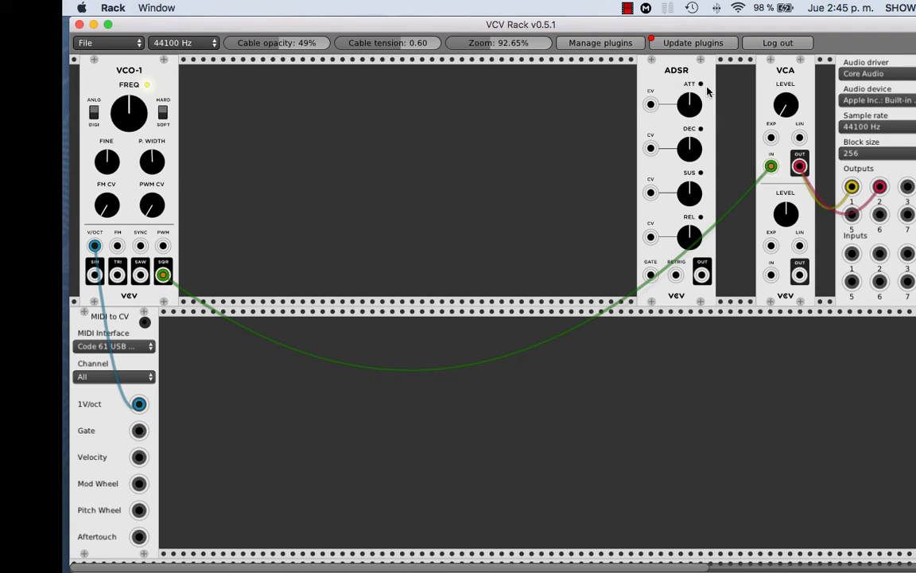
# Step: Set the ADSR's attack, decay and release to minimum and its sustain to maximum
pyautogui.moveTo(690, 101); pyautogui.dragTo(690, 112)
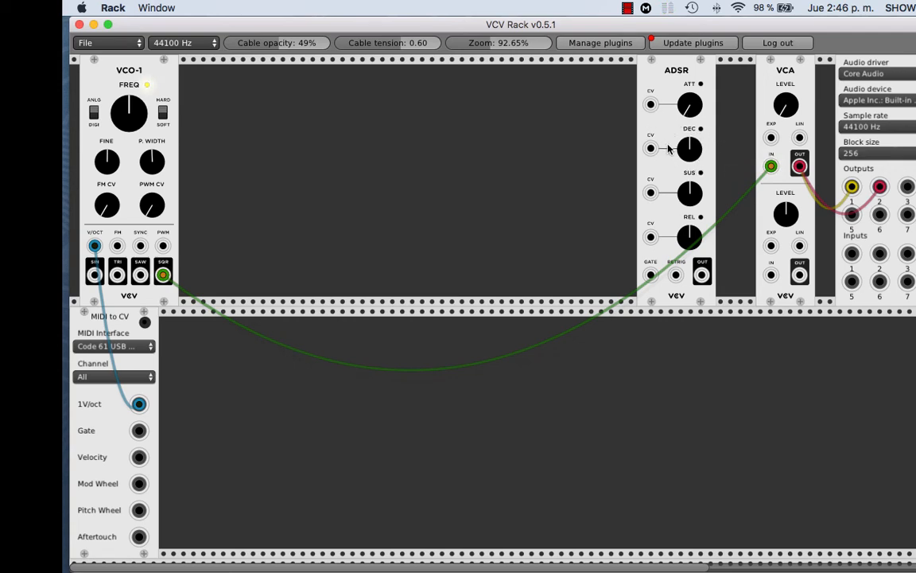
pyautogui.moveTo(694, 150); pyautogui.dragTo(689, 199)
pyautogui.moveTo(690, 234); pyautogui.dragTo(690, 238)
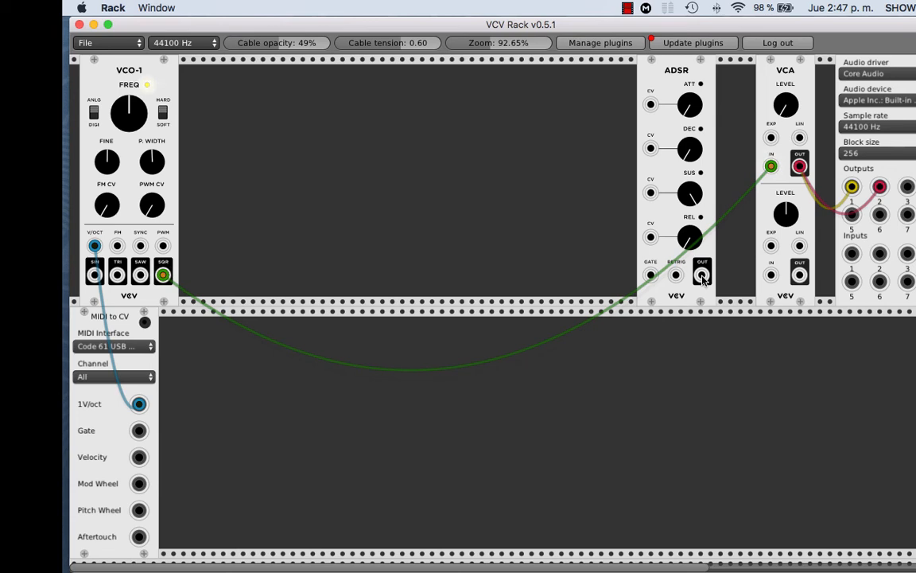
# Step: Try the ADSR's OUT in the upper VCA's LIN input with the level near midway, and remove the cable
pyautogui.moveTo(701, 276); pyautogui.dragTo(806, 139)
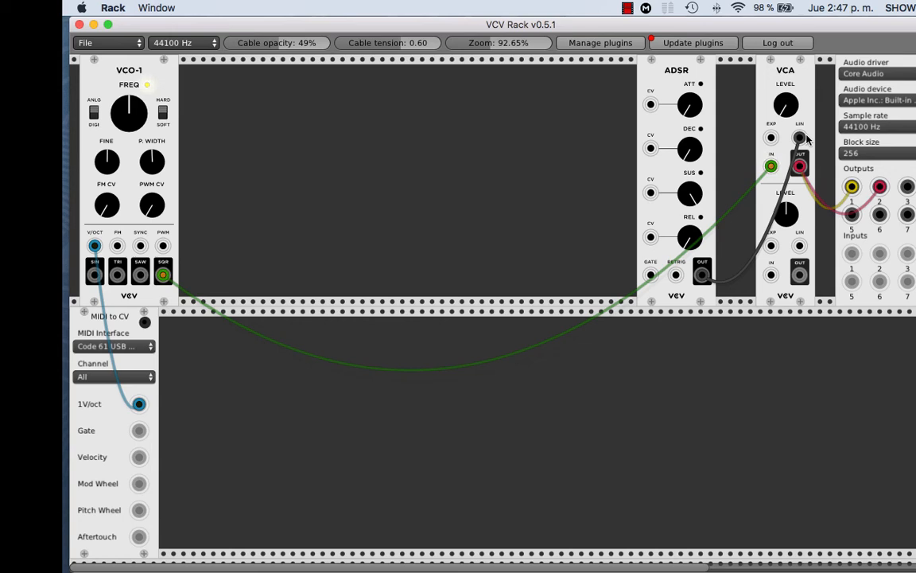
pyautogui.moveTo(805, 139); pyautogui.dragTo(790, 85)
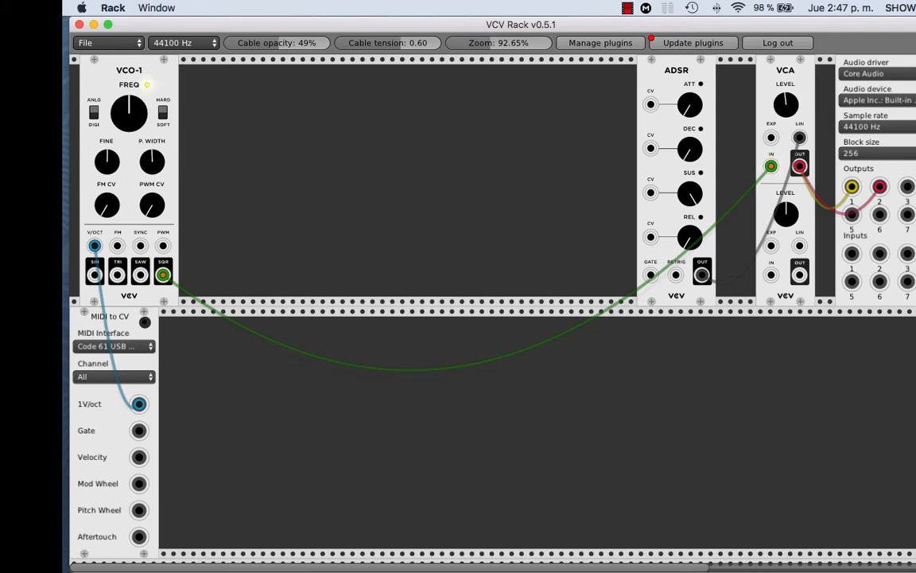
pyautogui.rightClick(801, 139)
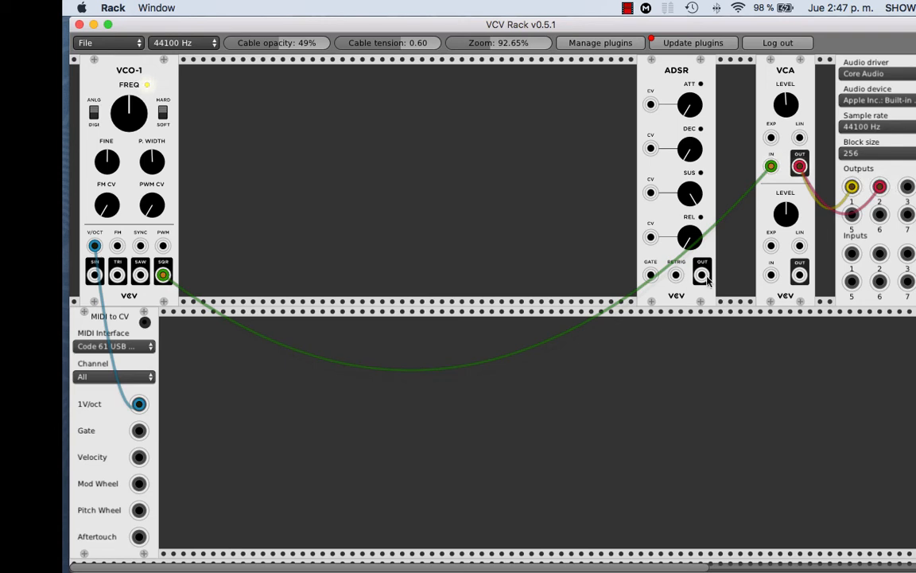
# Step: Patch ADSR OUT to the upper VCA's LIN input with the level below midway, and MIDI to CV Gate to ADSR GATE
pyautogui.moveTo(701, 274); pyautogui.dragTo(785, 116)
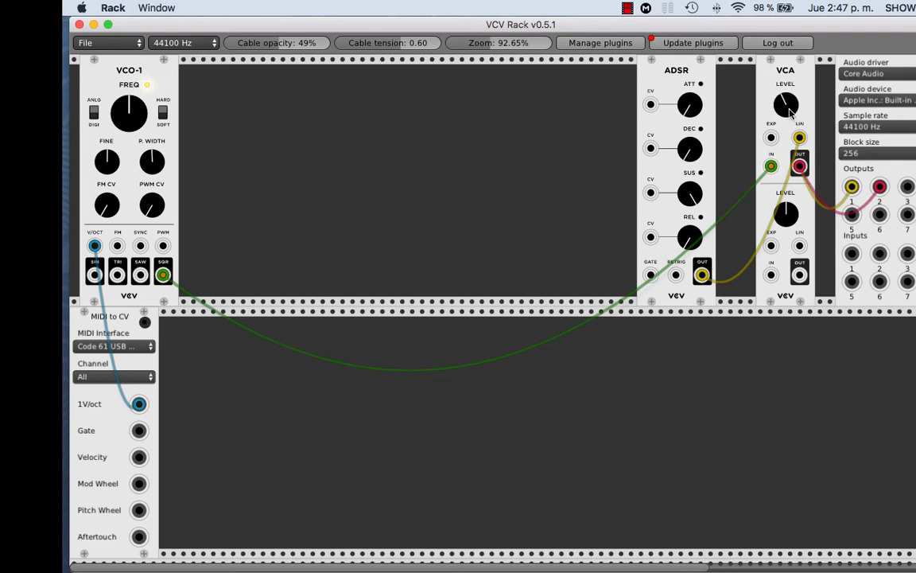
pyautogui.moveTo(790, 113); pyautogui.dragTo(790, 116)
pyautogui.moveTo(139, 430); pyautogui.dragTo(651, 278)
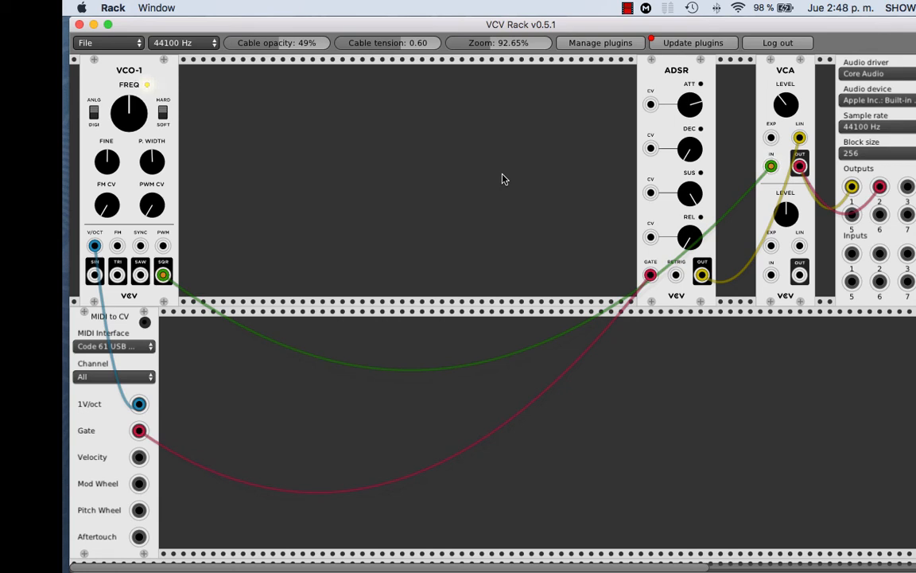
# Step: Add the Fundamental VCF module between VCO-1 and the ADSR and turn its FREQ to maximum
pyautogui.rightClick(429, 119)
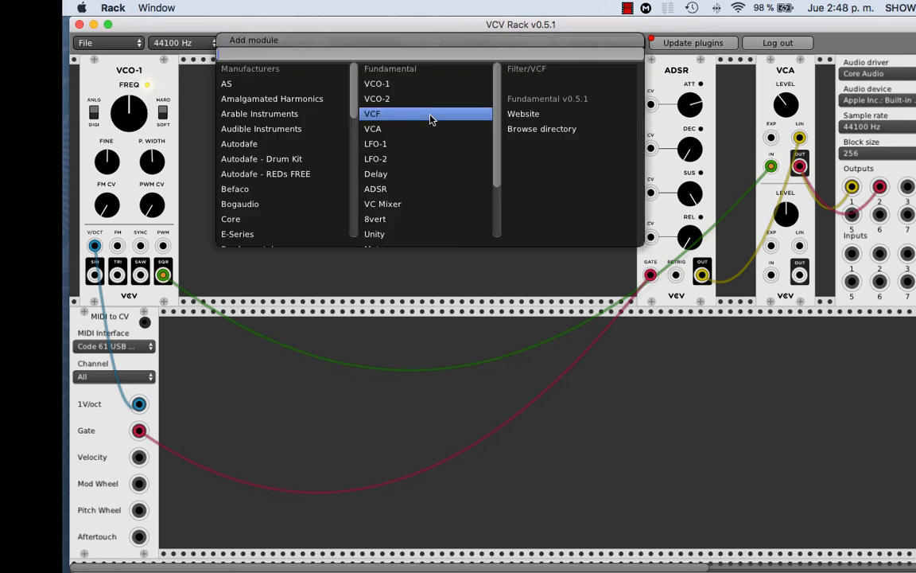
pyautogui.click(389, 119)
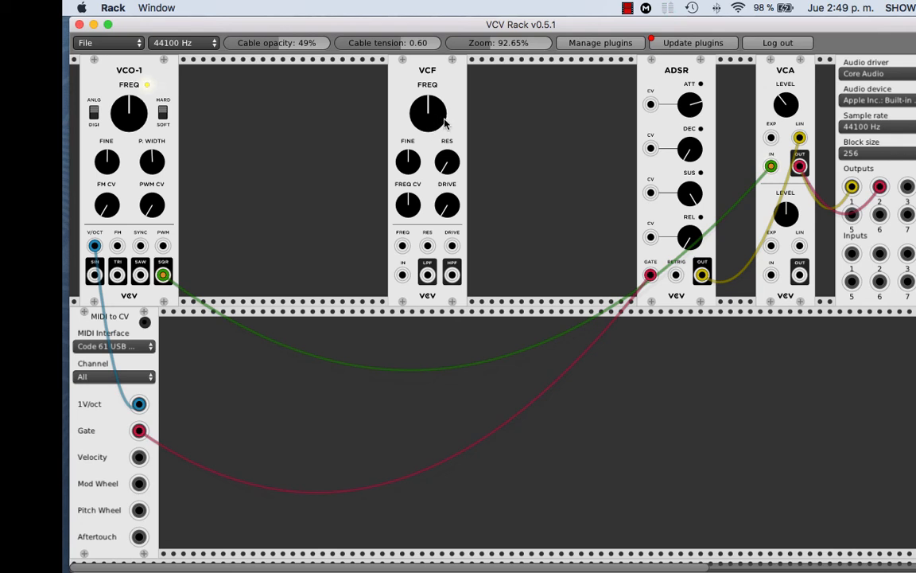
pyautogui.moveTo(446, 124); pyautogui.dragTo(446, 76)
# Step: Reroute the upper VCA's OUT through the VCF's IN and LPF to audio outputs 1 and 2, and raise its level slightly past midway
pyautogui.rightClick(799, 167)
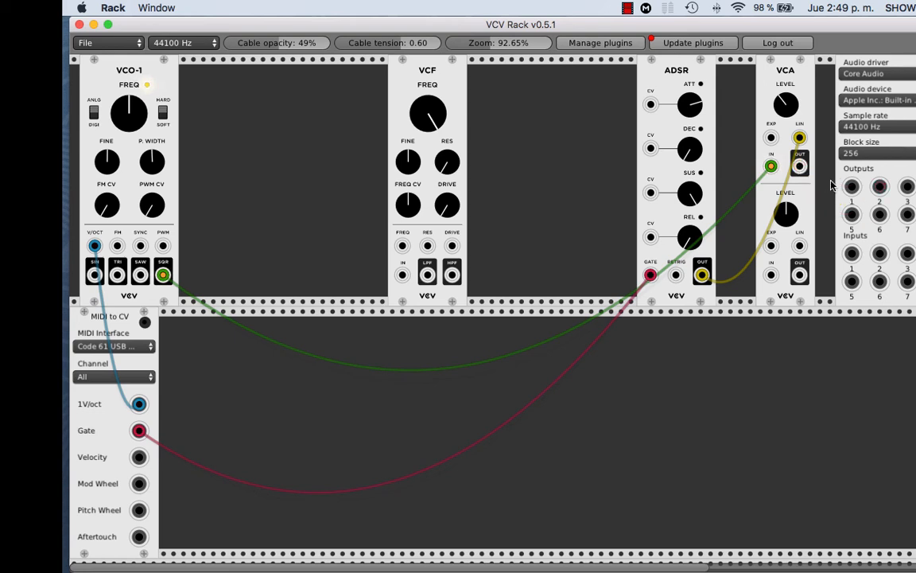
pyautogui.moveTo(853, 187); pyautogui.dragTo(427, 278)
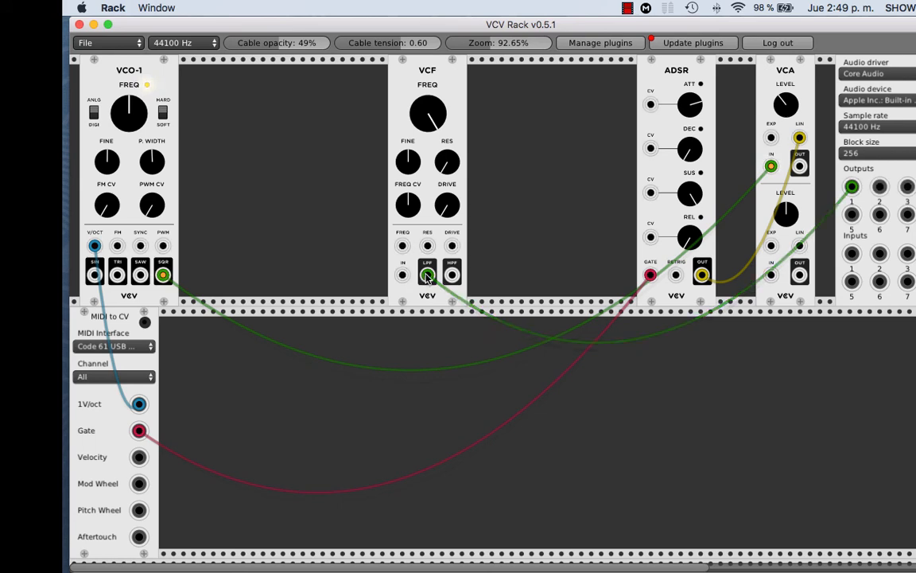
pyautogui.moveTo(427, 276); pyautogui.dragTo(885, 193)
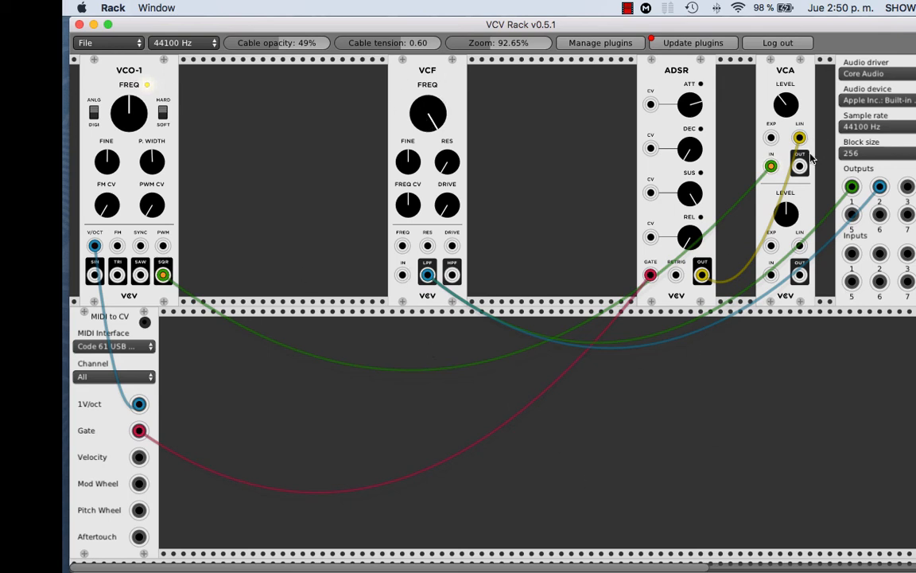
pyautogui.moveTo(799, 166); pyautogui.dragTo(402, 275)
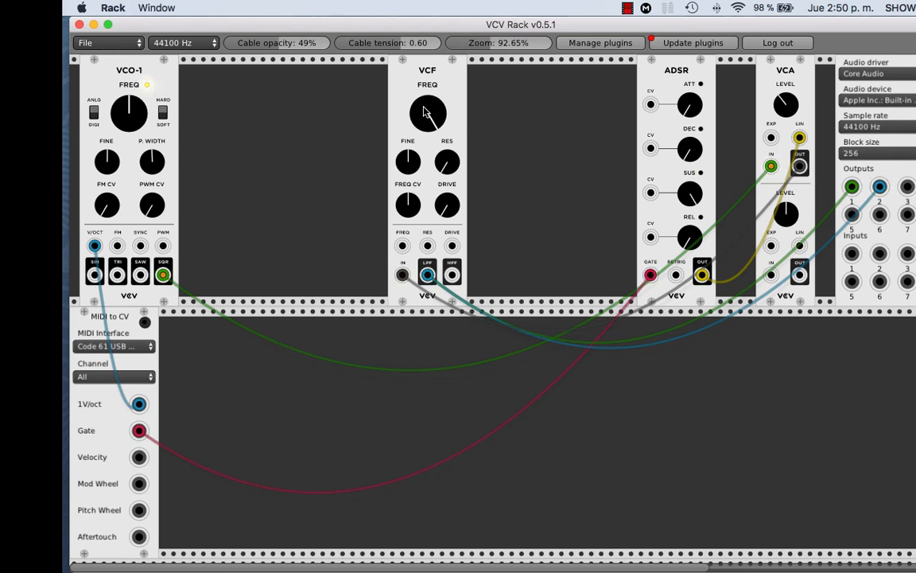
pyautogui.moveTo(778, 104); pyautogui.dragTo(778, 93)
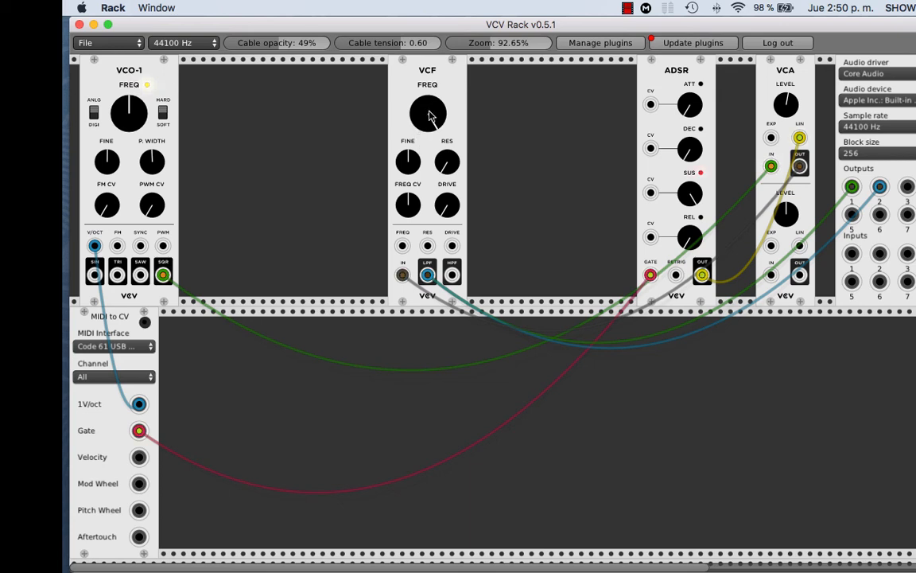
# Step: Move the oscillator cable to VCO-1's SAW output and sweep the VCF's FREQ, returning it to maximum
pyautogui.moveTo(427, 114)
pyautogui.mouseDown()
pyautogui.moveTo(428, 142)
pyautogui.moveTo(428, 116)
pyautogui.mouseUp()
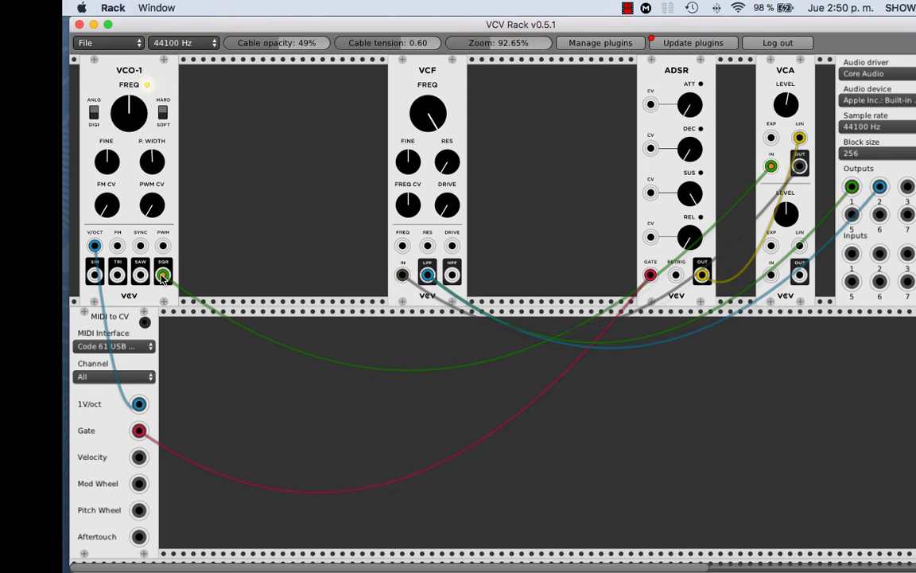
pyautogui.moveTo(163, 274); pyautogui.dragTo(142, 283)
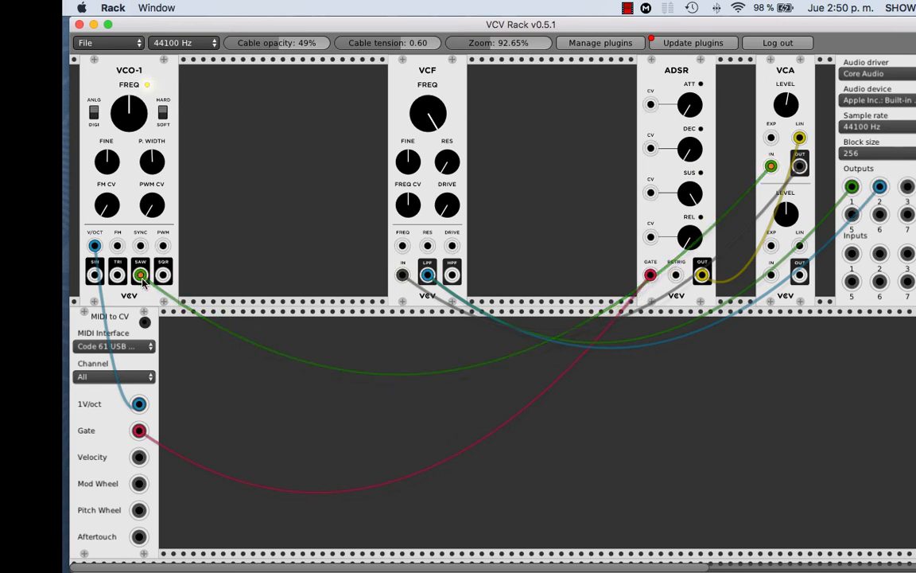
pyautogui.moveTo(428, 113); pyautogui.dragTo(428, 167)
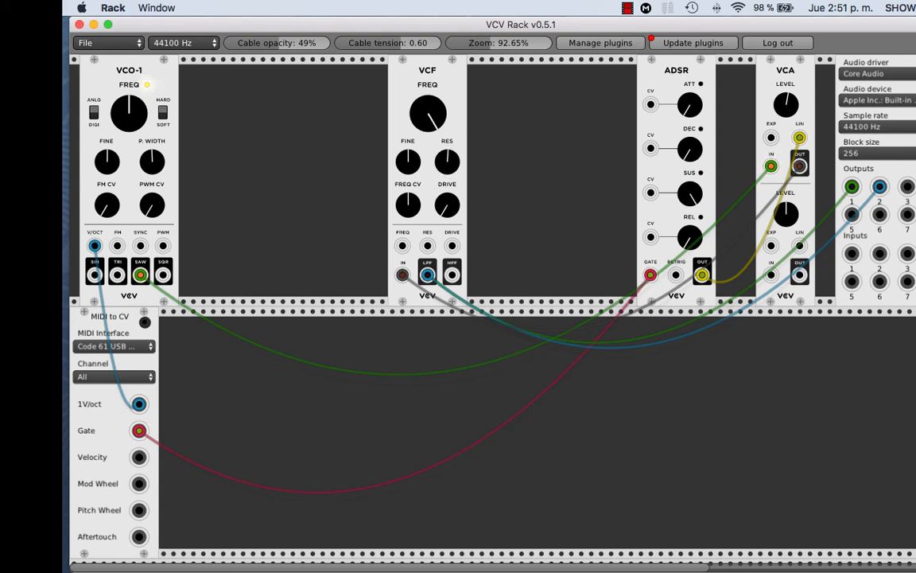
pyautogui.moveTo(427, 113)
pyautogui.mouseDown()
pyautogui.moveTo(428, 244)
pyautogui.moveTo(428, 116)
pyautogui.mouseUp()
# Step: Sweep the VCF's FREQ at different resonance amounts, finishing with RES below midway and FREQ at maximum
pyautogui.moveTo(440, 170); pyautogui.dragTo(440, 148)
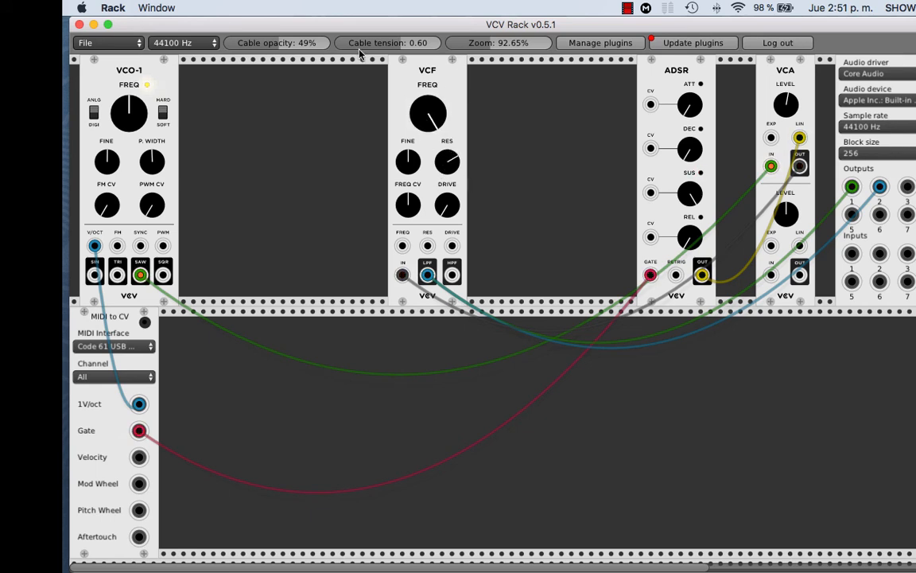
pyautogui.moveTo(443, 112)
pyautogui.mouseDown()
pyautogui.moveTo(443, 162)
pyautogui.moveTo(443, 114)
pyautogui.mouseUp()
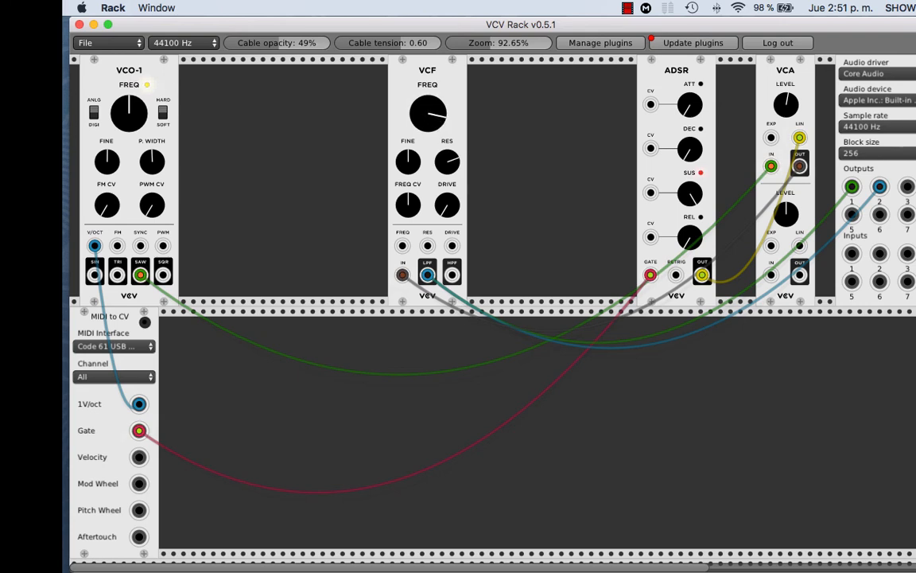
pyautogui.moveTo(430, 116); pyautogui.dragTo(430, 152)
pyautogui.moveTo(428, 116)
pyautogui.mouseDown()
pyautogui.moveTo(428, 94)
pyautogui.moveTo(428, 153)
pyautogui.moveTo(429, 125)
pyautogui.mouseUp()
pyautogui.moveTo(448, 161); pyautogui.dragTo(448, 175)
pyautogui.moveTo(434, 104)
pyautogui.mouseDown()
pyautogui.moveTo(433, 134)
pyautogui.moveTo(433, 114)
pyautogui.mouseUp()
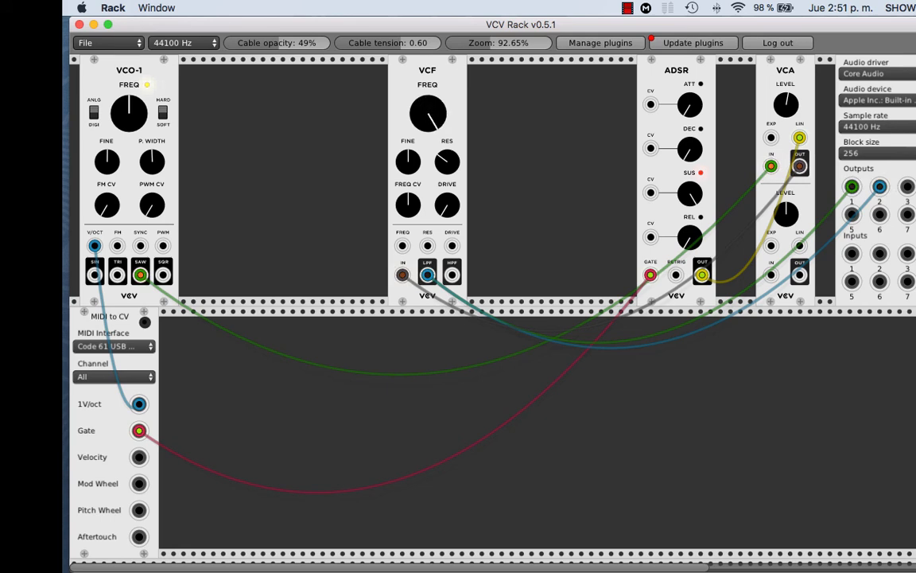